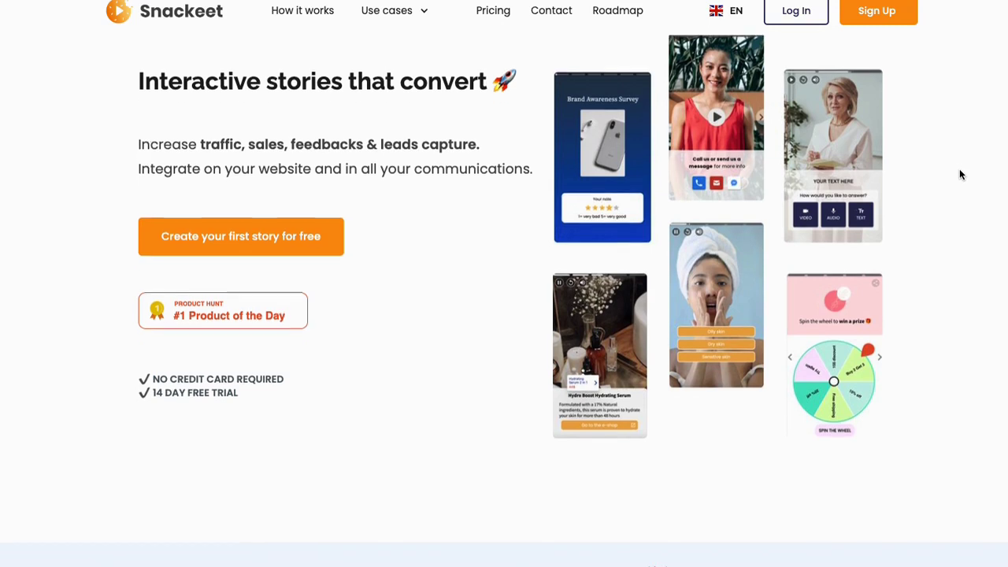
scroll("down", 3)
scroll("down", 3)
scroll("down", 3)
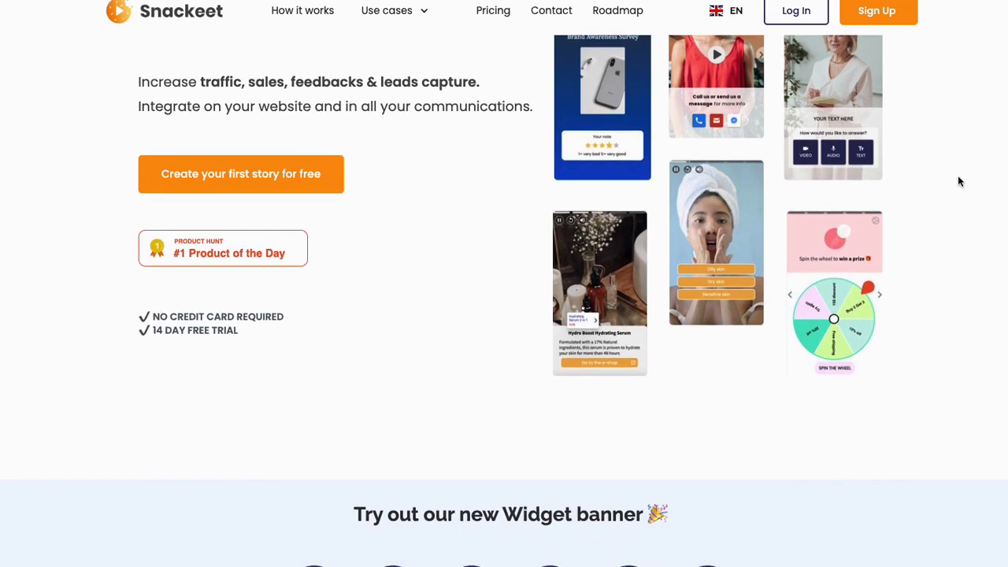
scroll("down", 3)
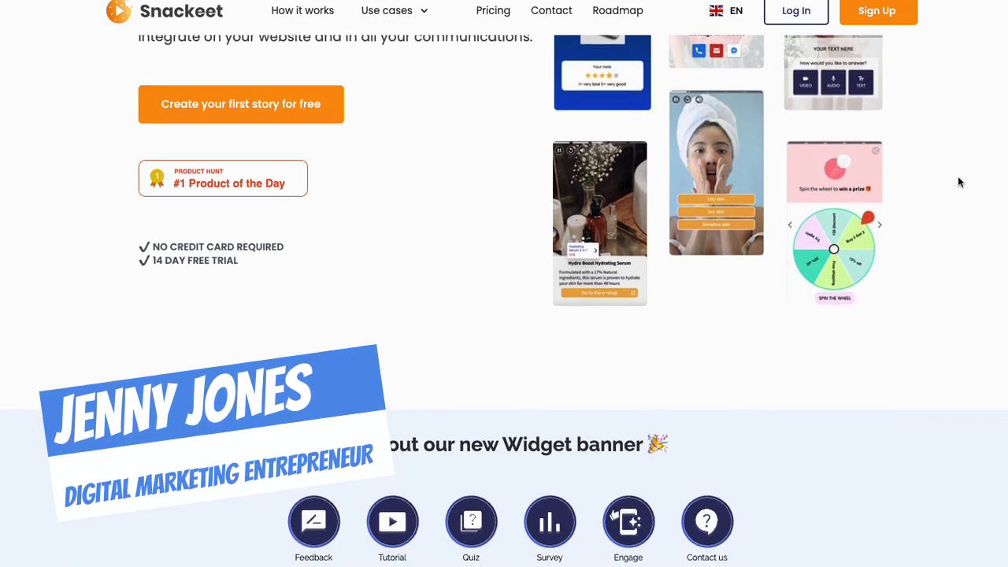
scroll("down", 3)
scroll("down", 3)
scroll("down", 3)
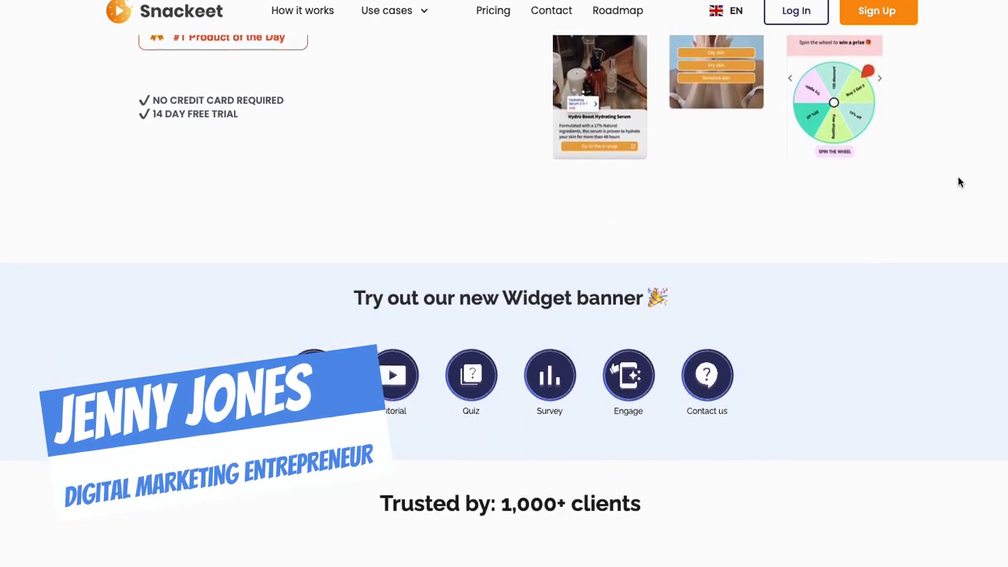
scroll("down", 3)
scroll("down", 3)
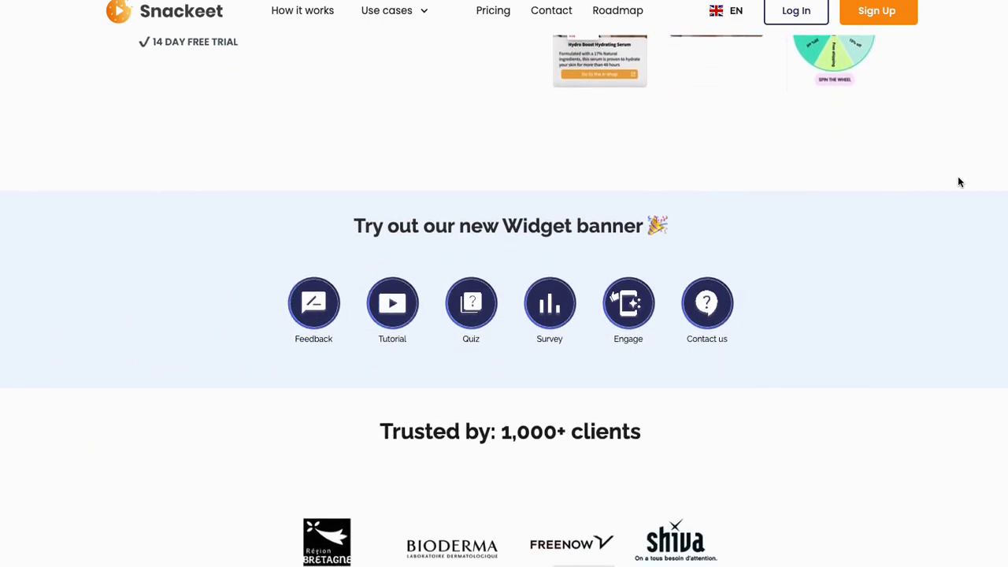
scroll("down", 3)
scroll("down", 3)
scroll("down", 3)
scroll("down", 3)
scroll("down", 3)
scroll("down", 3)
scroll("down", 3)
scroll("down", 3)
scroll("down", 3)
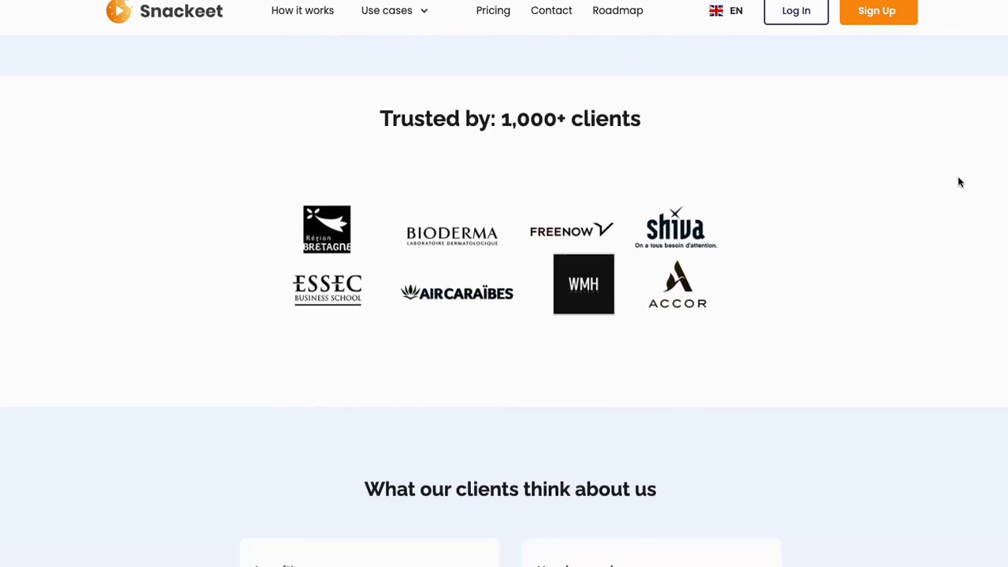
scroll("down", 3)
scroll("down", 3)
scroll("down", 3)
scroll("down", 3)
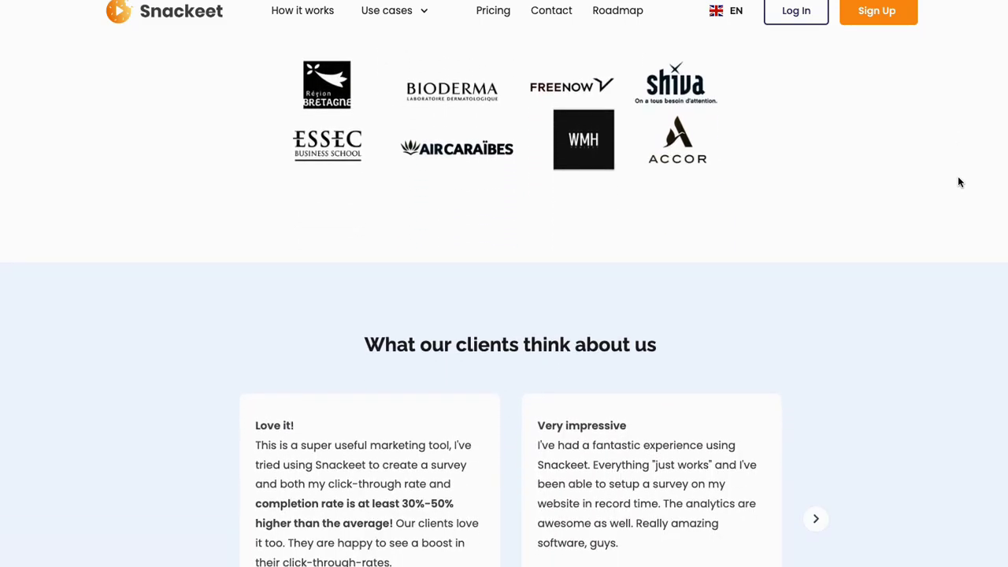
scroll("down", 3)
scroll("down", 3)
scroll("down", 3)
scroll("down", 3)
scroll("down", 3)
scroll("down", 3)
scroll("down", 3)
scroll("down", 3)
scroll("down", 3)
scroll("down", 3)
scroll("down", 3)
scroll("down", 3)
scroll("down", 3)
scroll("down", 3)
scroll("down", 3)
scroll("down", 3)
scroll("down", 3)
scroll("down", 3)
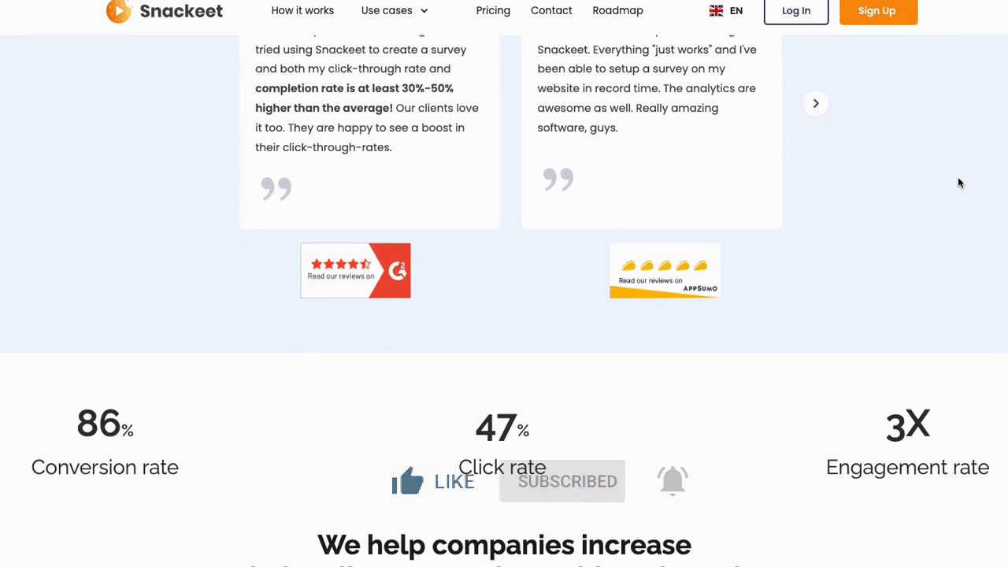
scroll("down", 3)
scroll("down", 3)
scroll("down", 3)
scroll("down", 3)
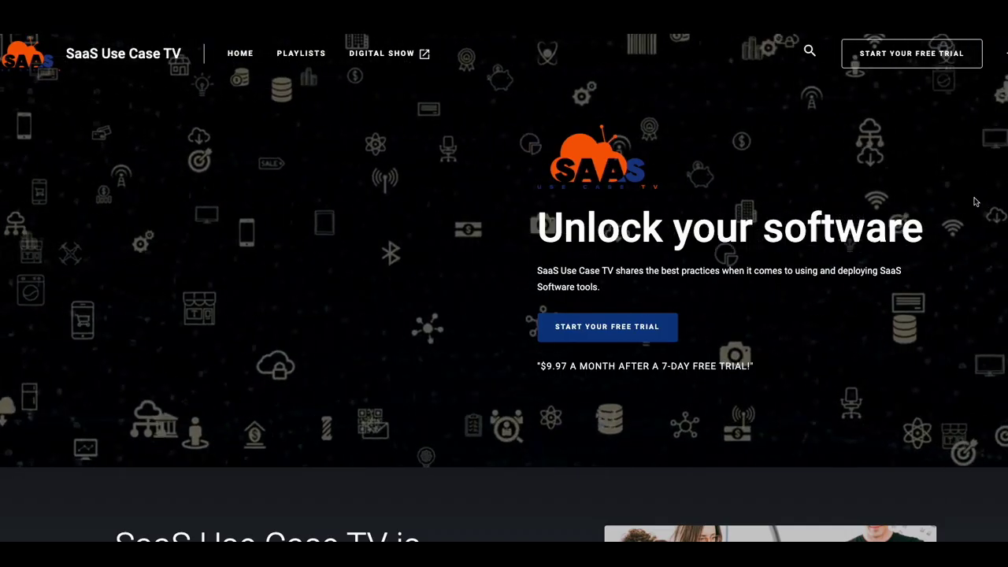
scroll("down", 3)
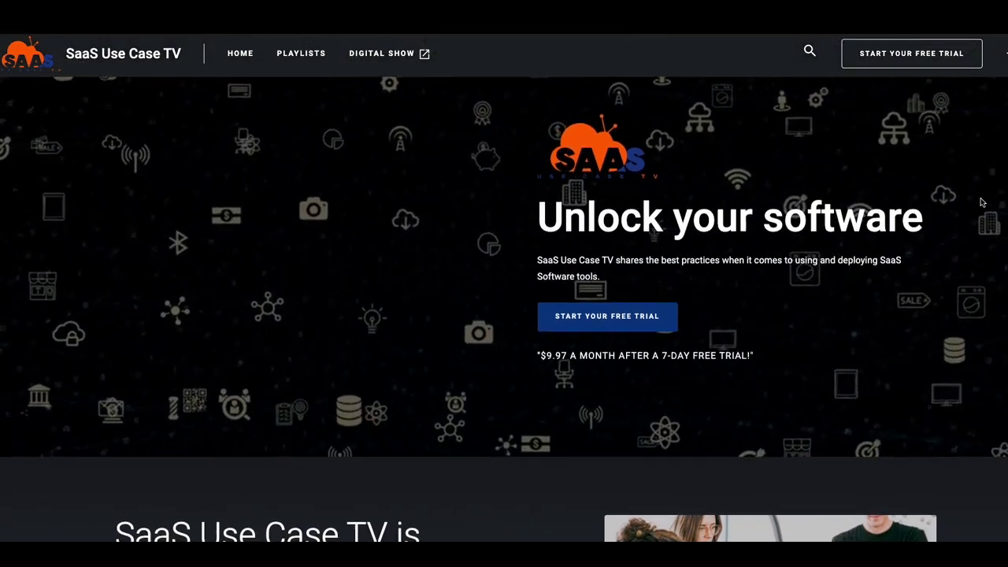
scroll("down", 3)
scroll("down", 3)
scroll("down", 3)
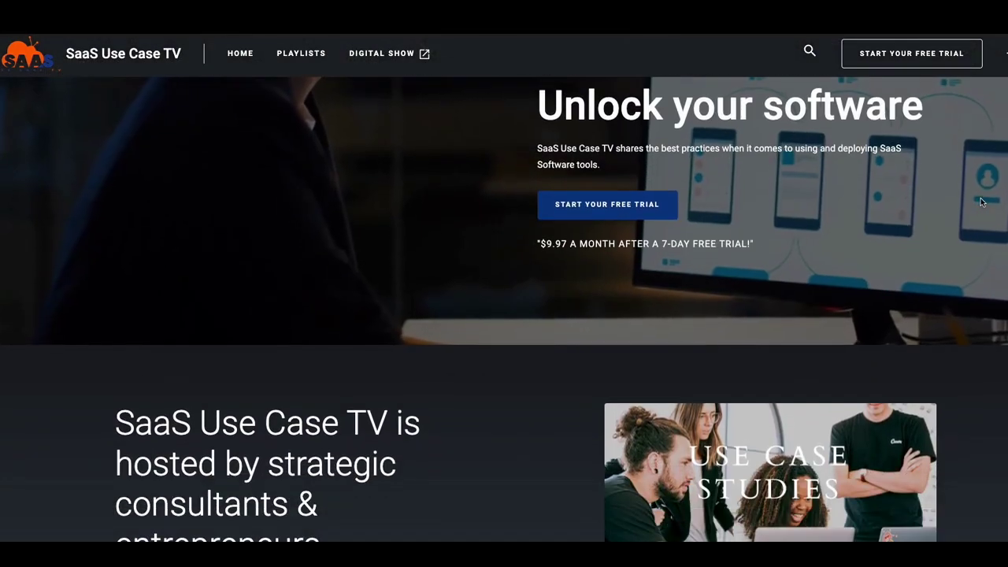
scroll("down", 3)
scroll("down", 3)
scroll("down", 3)
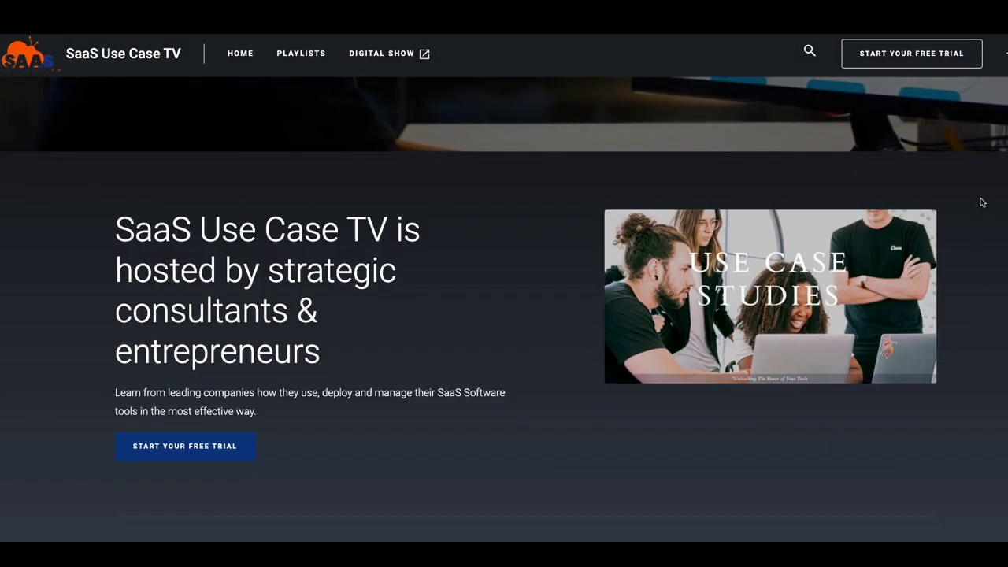
scroll("down", 3)
scroll("down", 3)
scroll("down", 3)
scroll("down", 3)
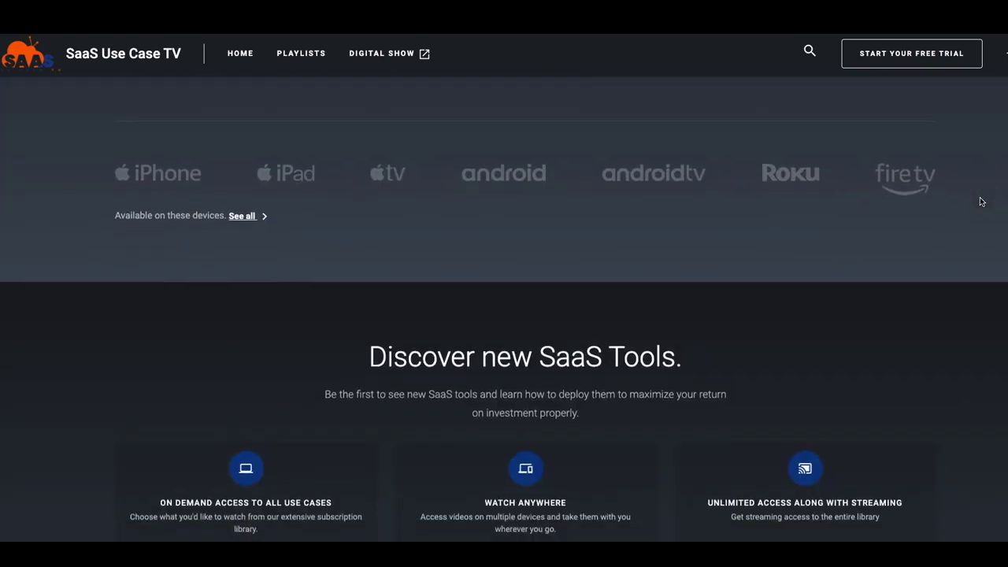
scroll("down", 3)
scroll("down", 3)
scroll("down", 3)
scroll("down", 3)
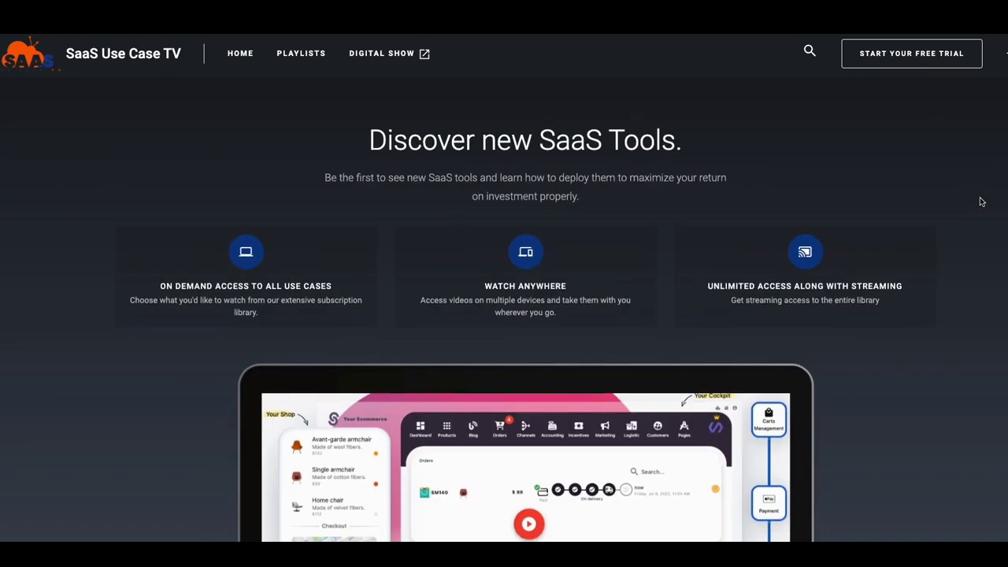
scroll("down", 3)
scroll("down", 3)
scroll("down", 3)
scroll("down", 3)
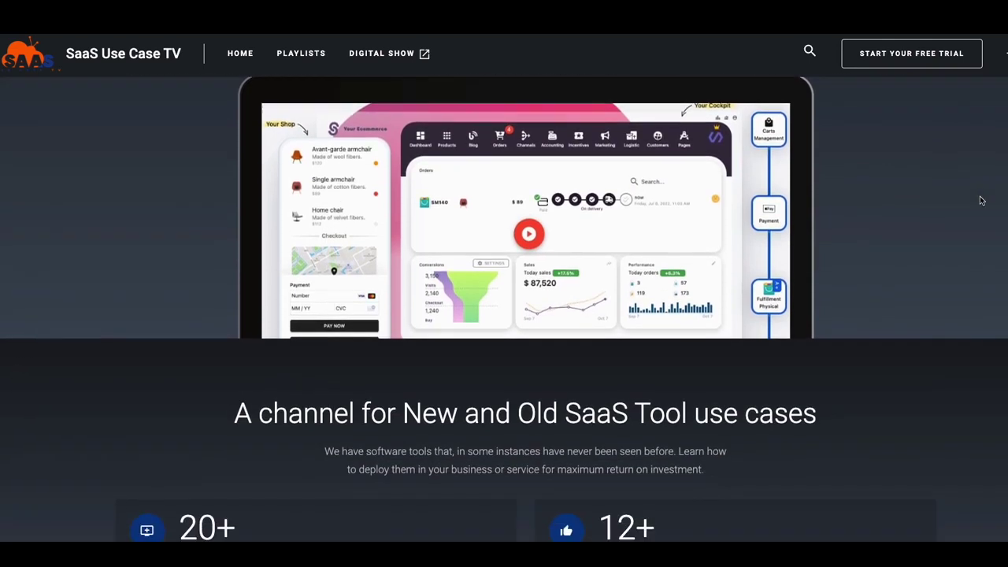
scroll("down", 3)
scroll("down", 3)
scroll("down", 3)
scroll("down", 3)
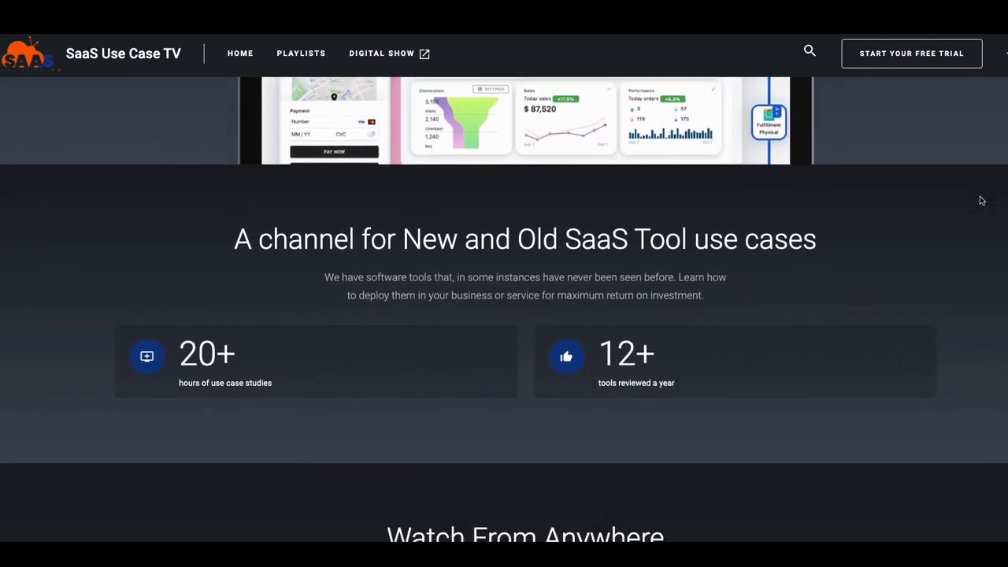
scroll("down", 3)
scroll("down", 3)
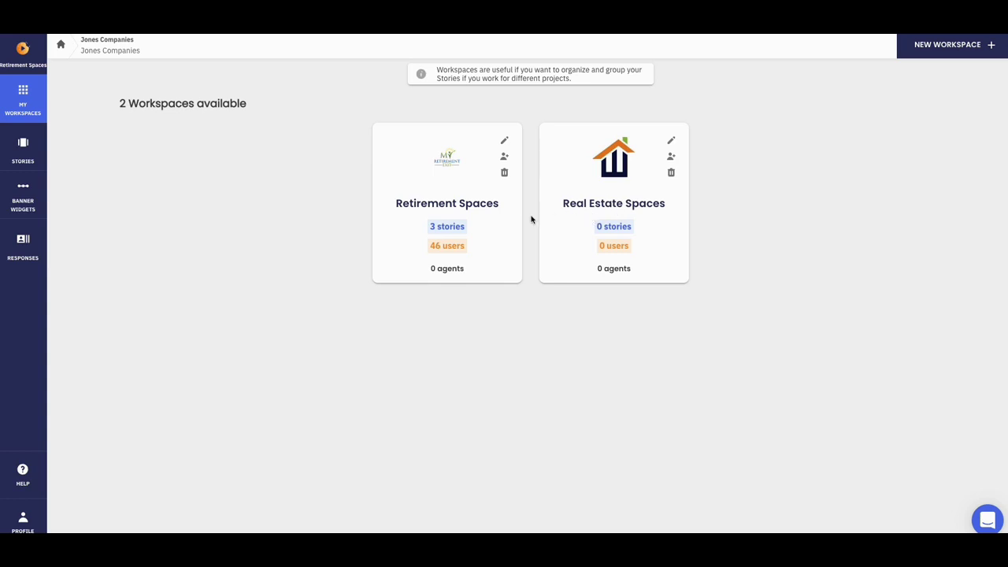
Step: Open the Retirement Spaces workspace to reach its Retirement Number story
left_click(442, 195)
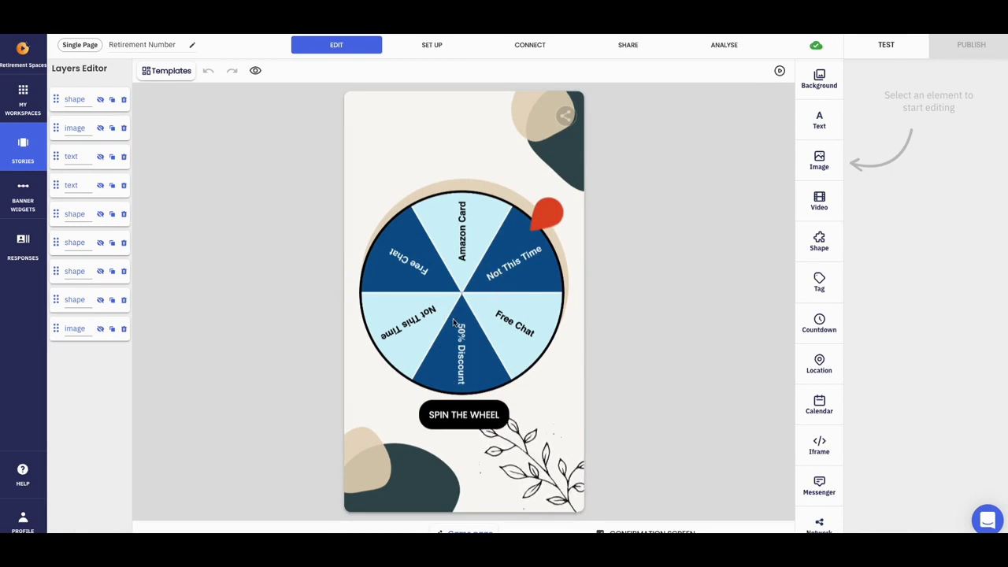
left_click(490, 312)
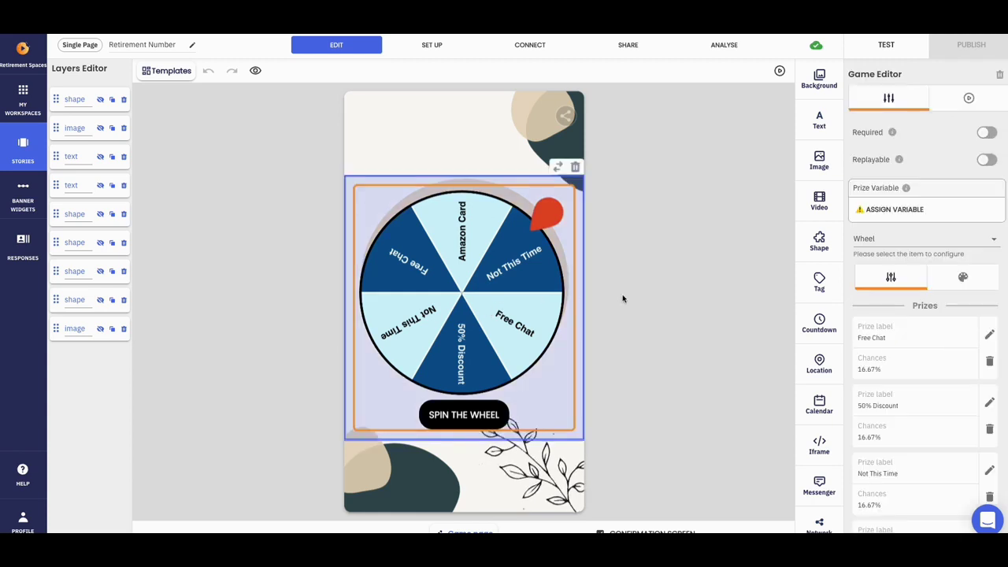
scroll("down", 3)
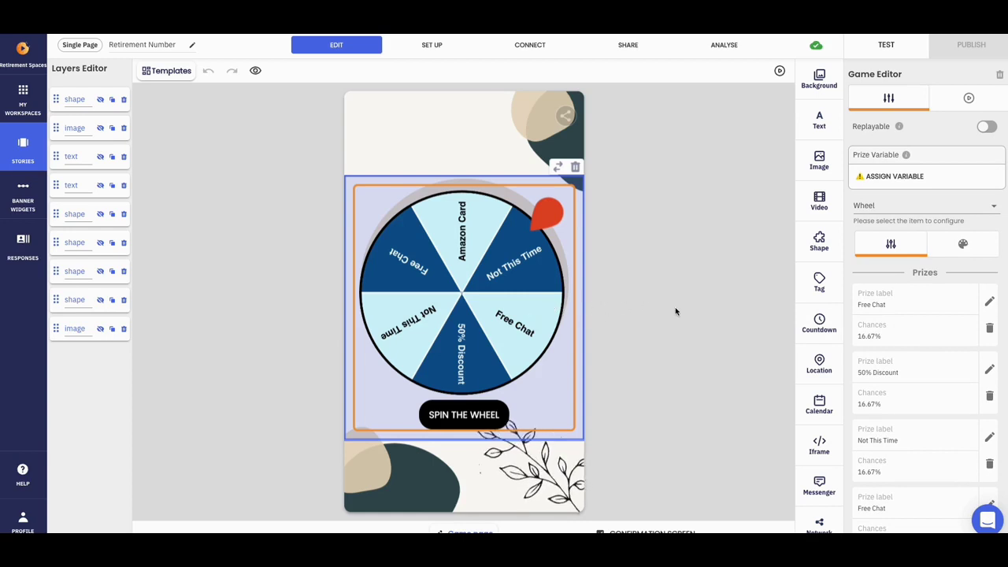
scroll("down", 3)
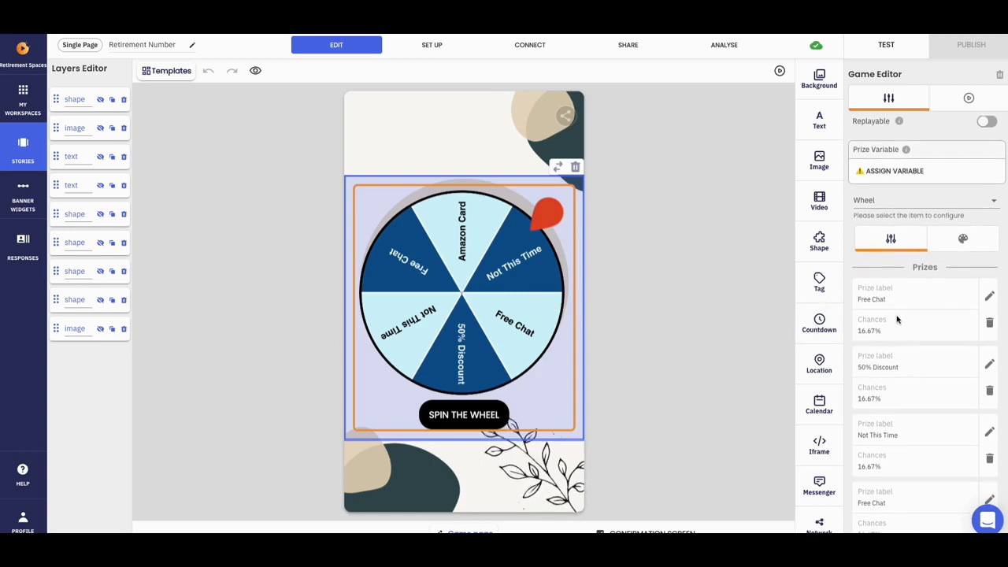
scroll("down", 3)
scroll("down", 3)
scroll("down", 3)
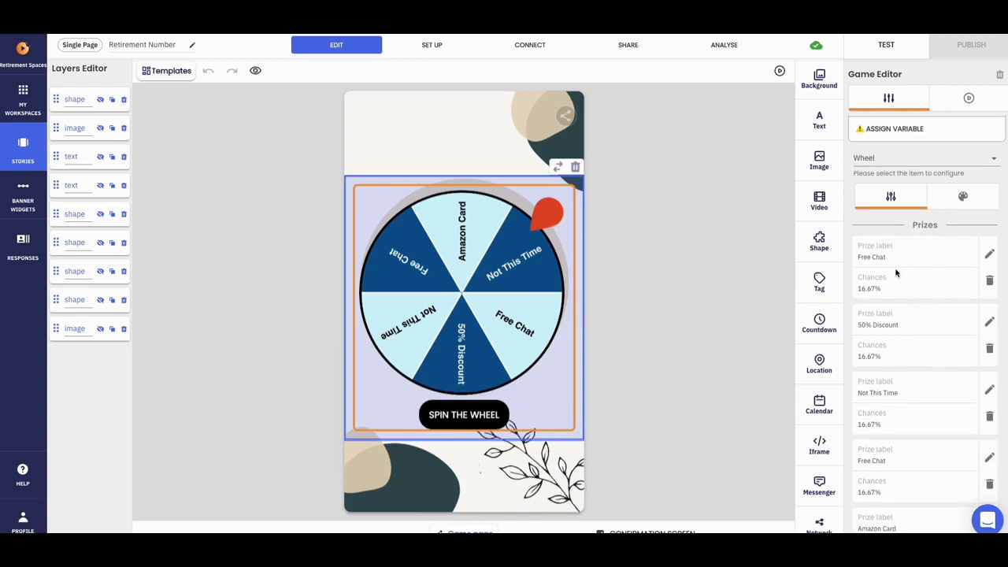
scroll("down", 3)
scroll("down", 3)
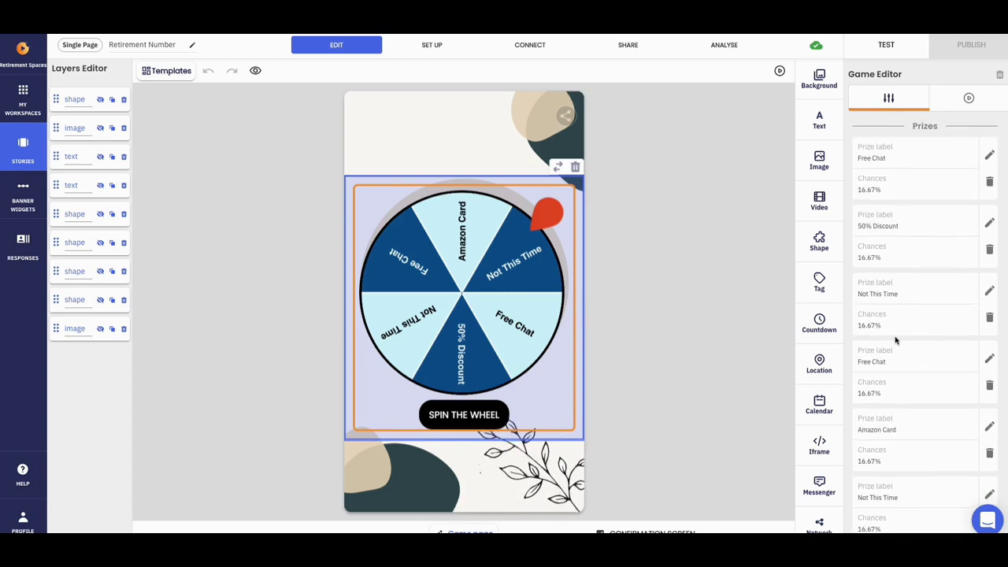
scroll("up", 3)
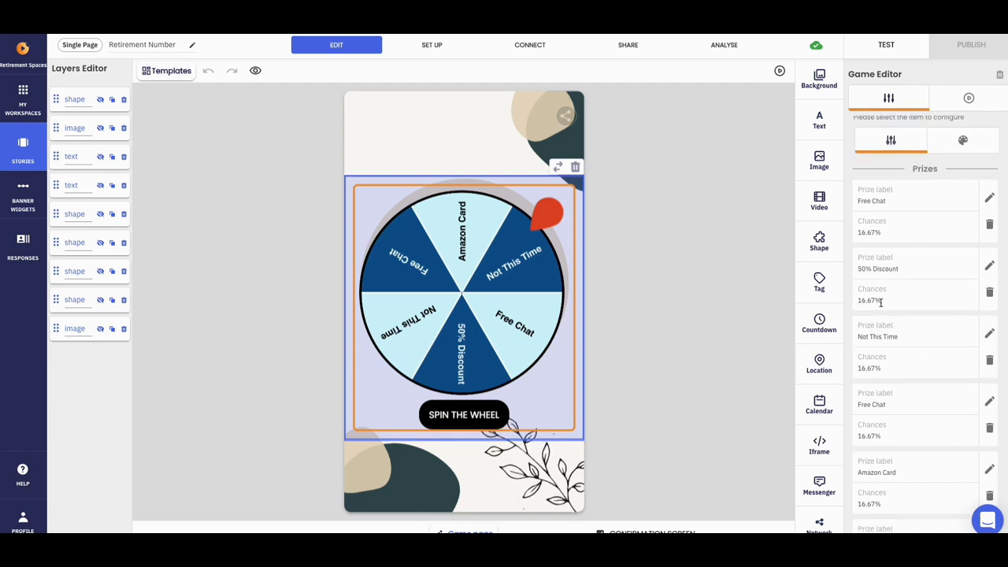
scroll("up", 3)
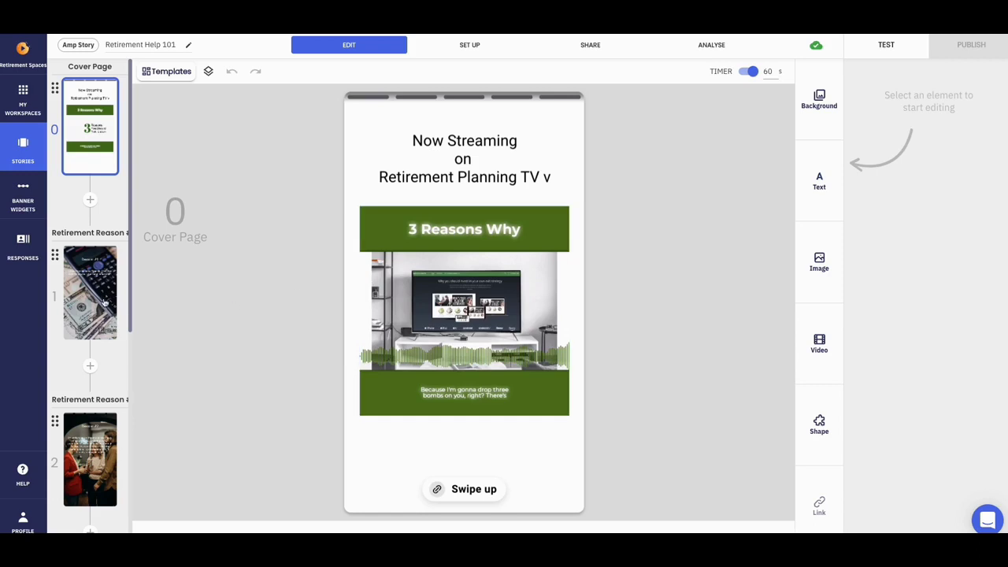
Step: Review the Reason #1, Reason #2, Reason #3 and Retirement Planning TV closing pages
left_click(100, 273)
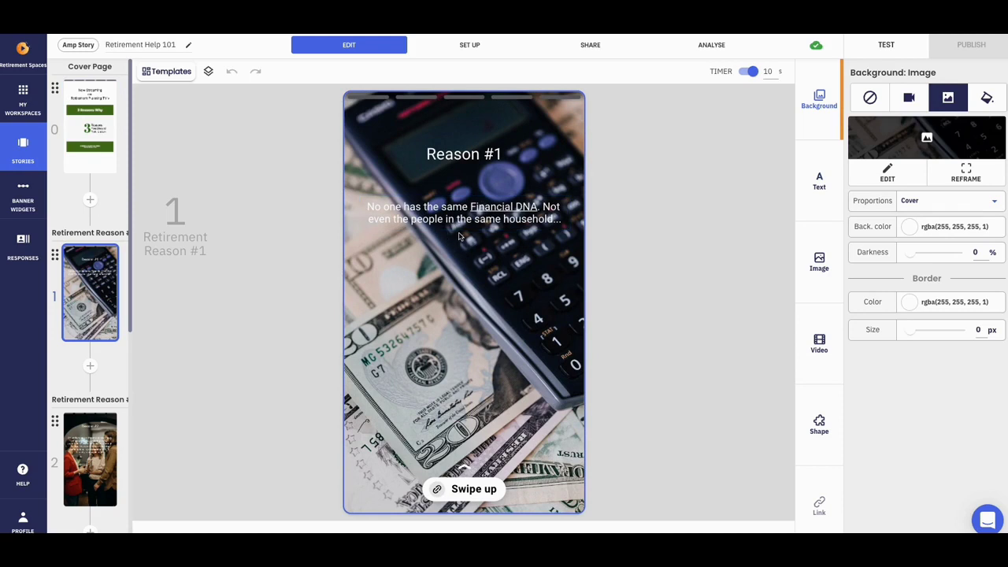
left_click(89, 459)
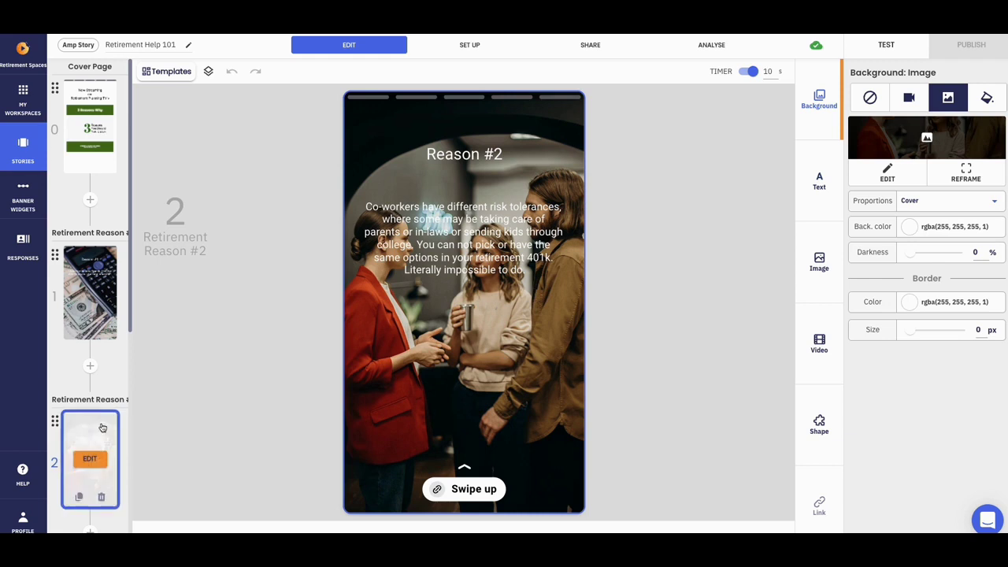
scroll("down", 3)
scroll("down", 3)
left_click(104, 402)
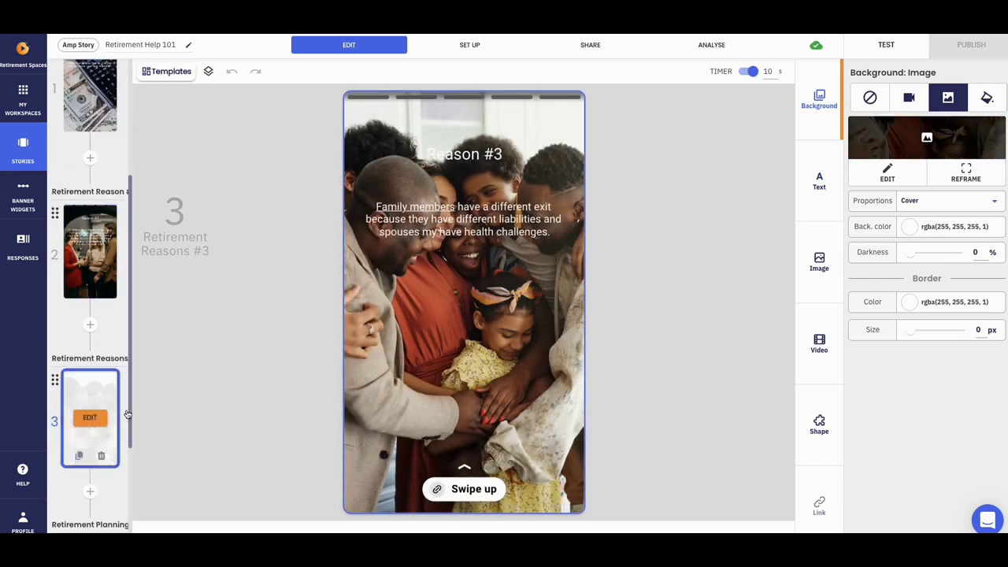
scroll("down", 3)
scroll("down", 3)
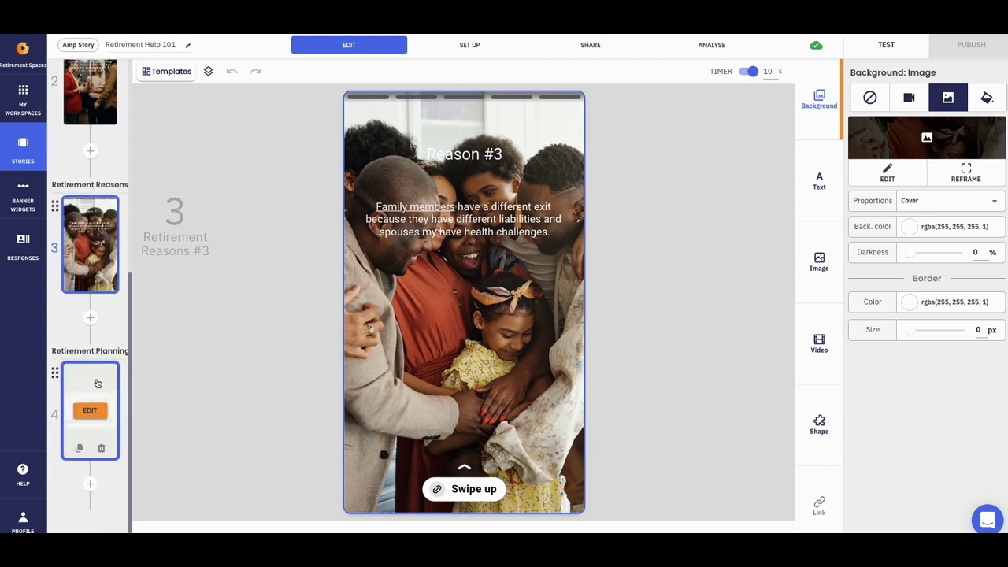
left_click(102, 386)
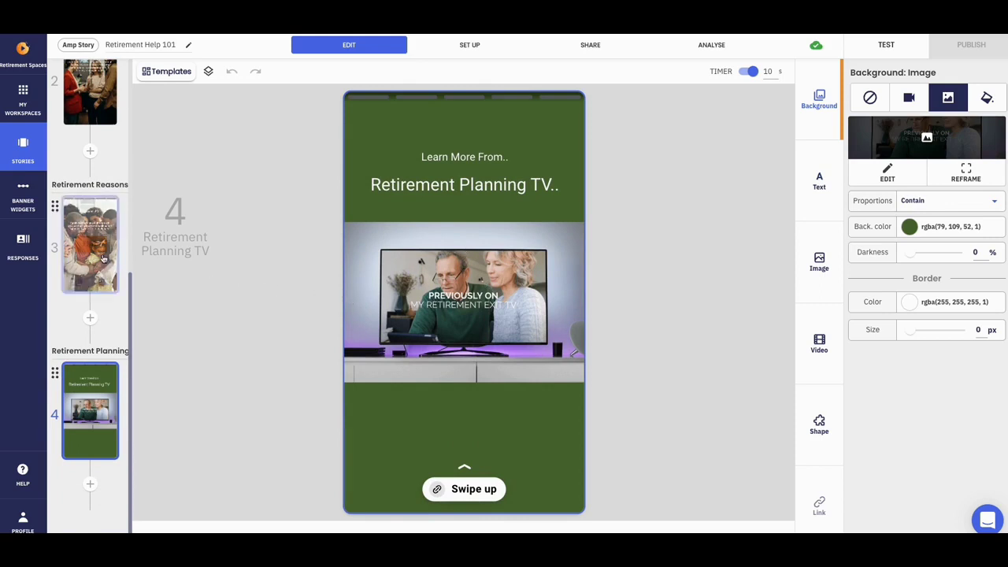
scroll("up", 3)
scroll("up", 3)
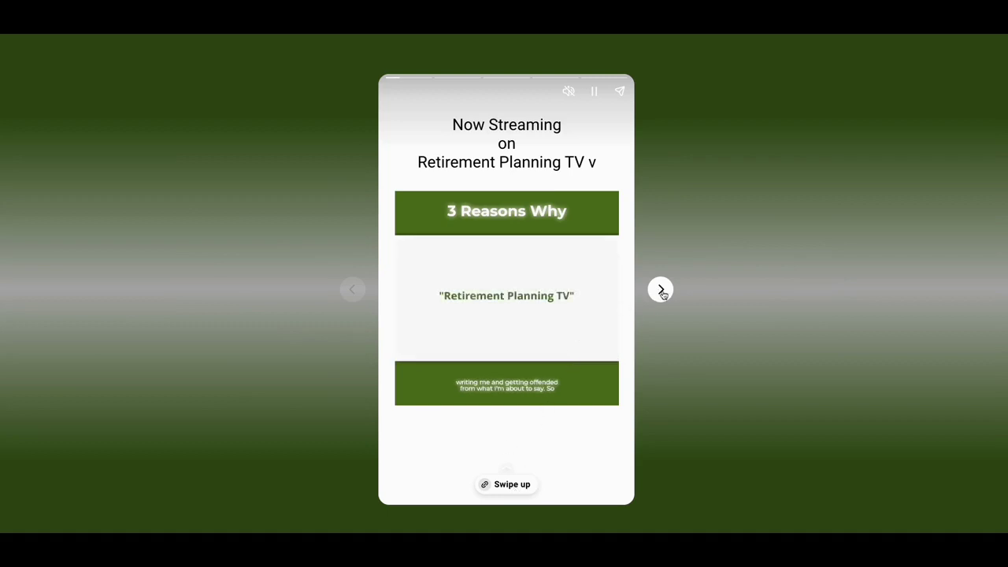
Step: Step the preview through Reasons #1–#3 to the Previously On page, then back to Reason #3
left_click(662, 291)
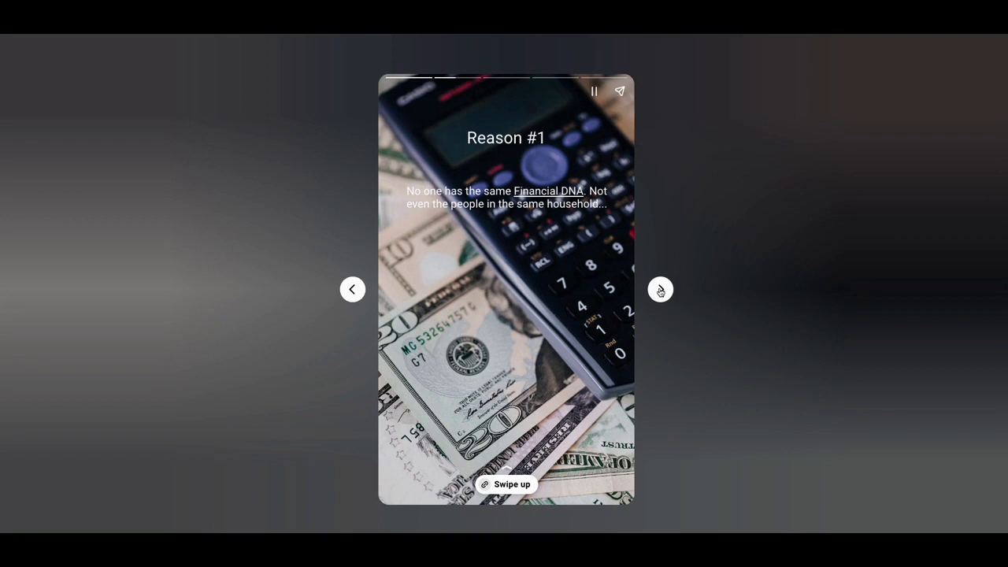
left_click(661, 290)
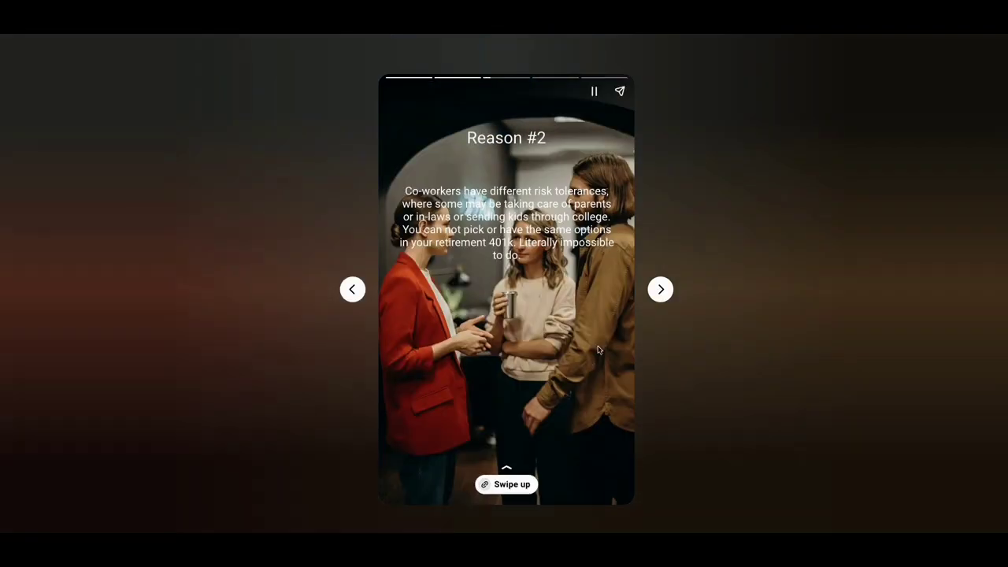
left_click(661, 290)
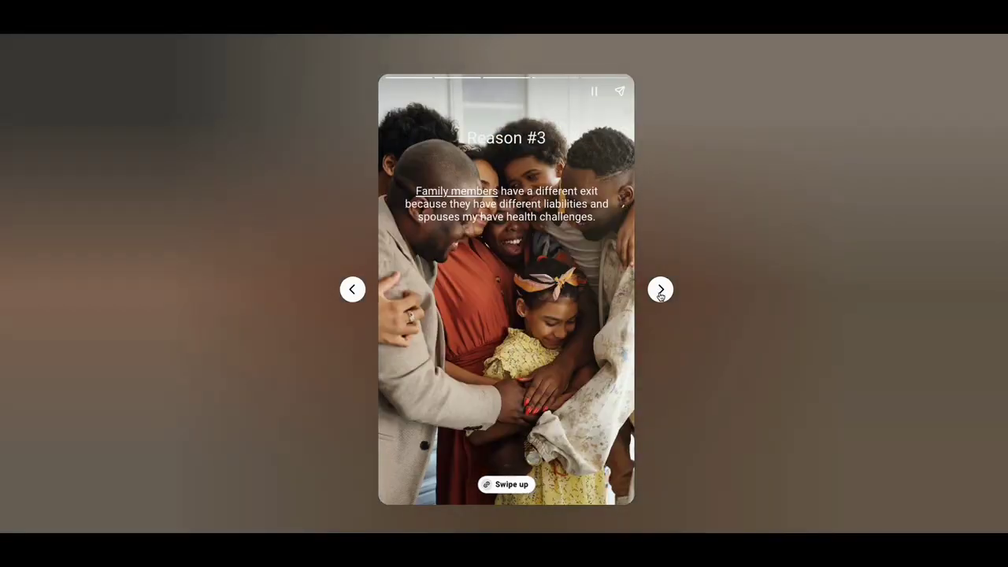
left_click(661, 293)
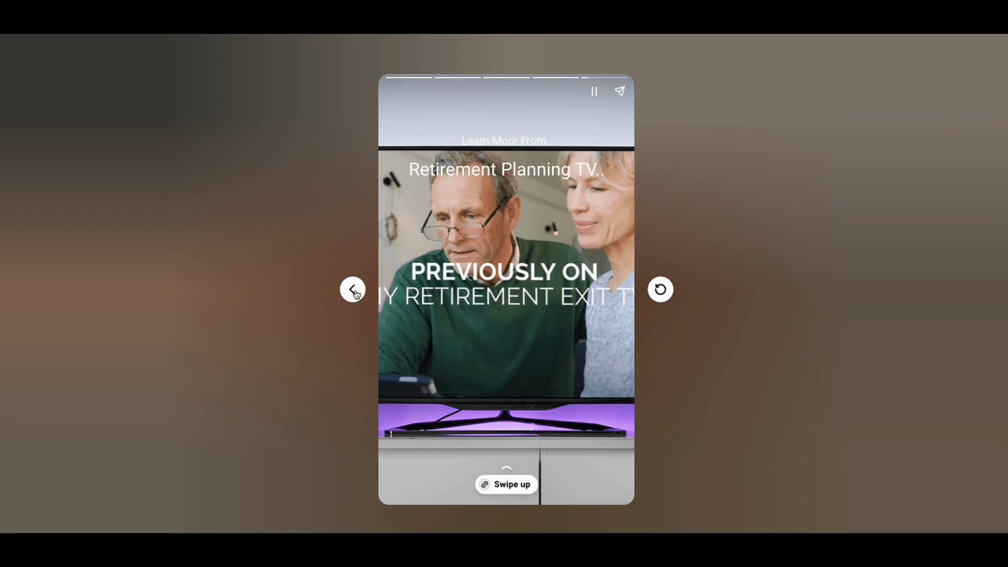
left_click(352, 290)
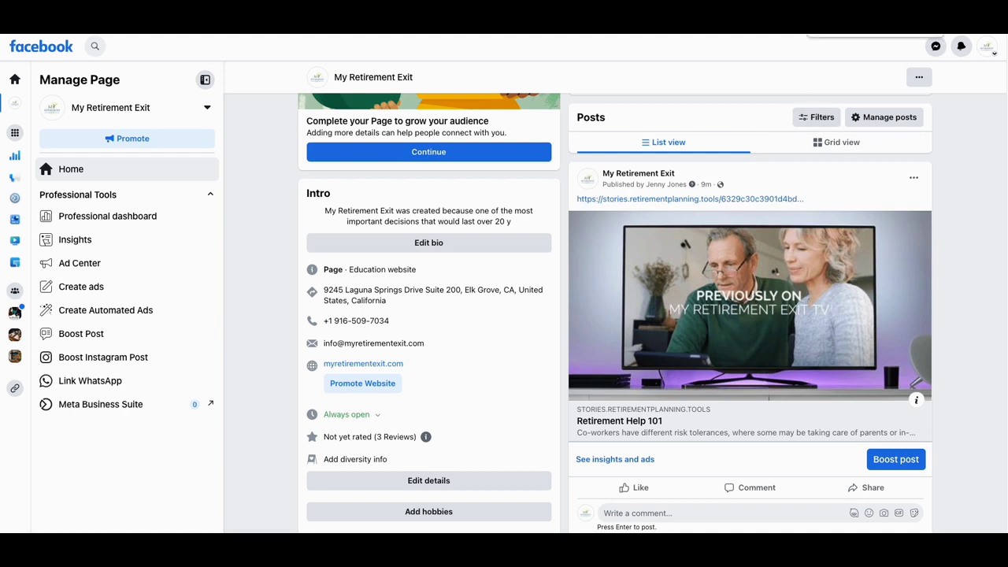
Step: Switch to the LinkedIn company page tab showing the Retirement Help 101 story post
key("ctrl+Tab")
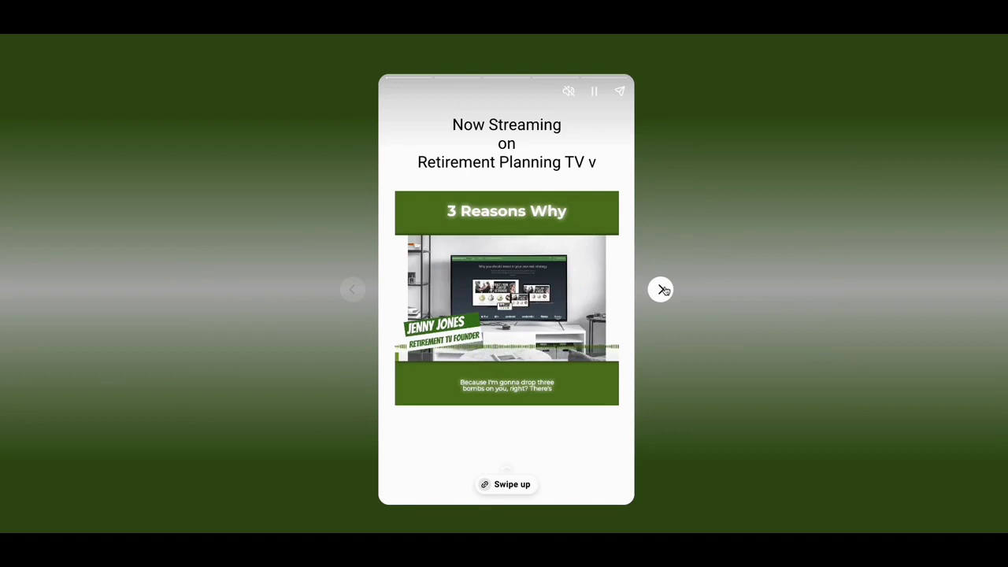
Step: Advance the preview to Reason #1, then return to the Now Streaming cover page
left_click(663, 290)
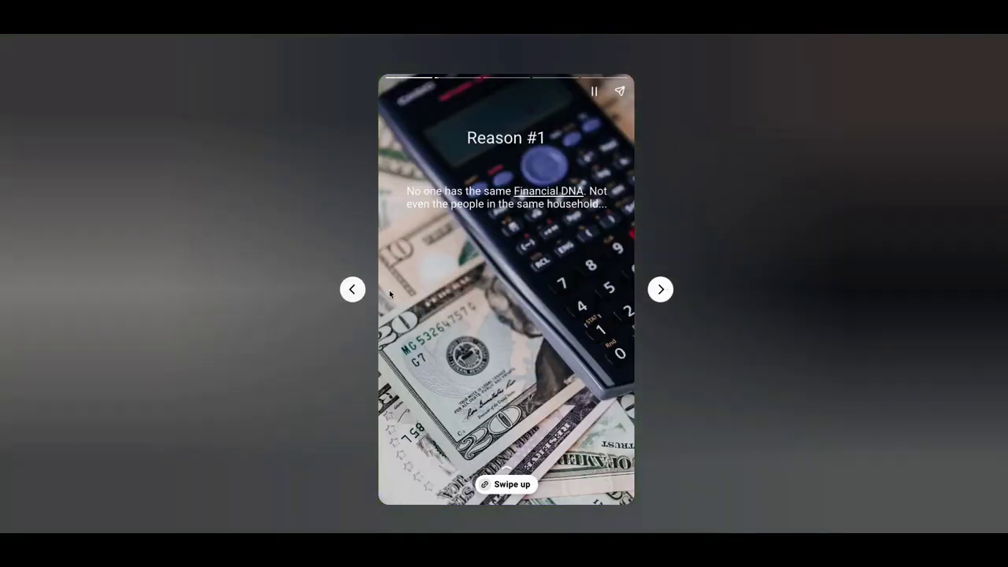
left_click(390, 289)
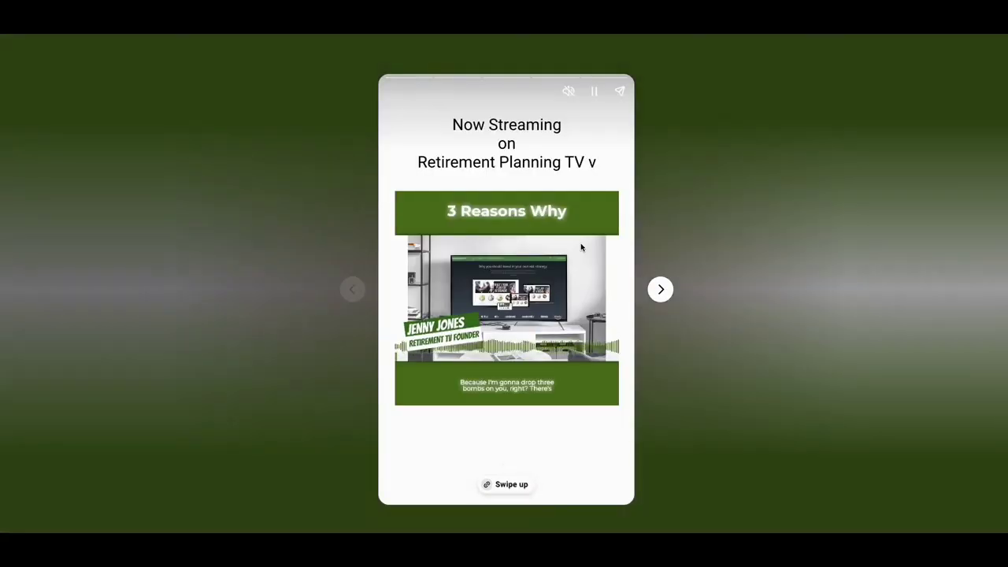